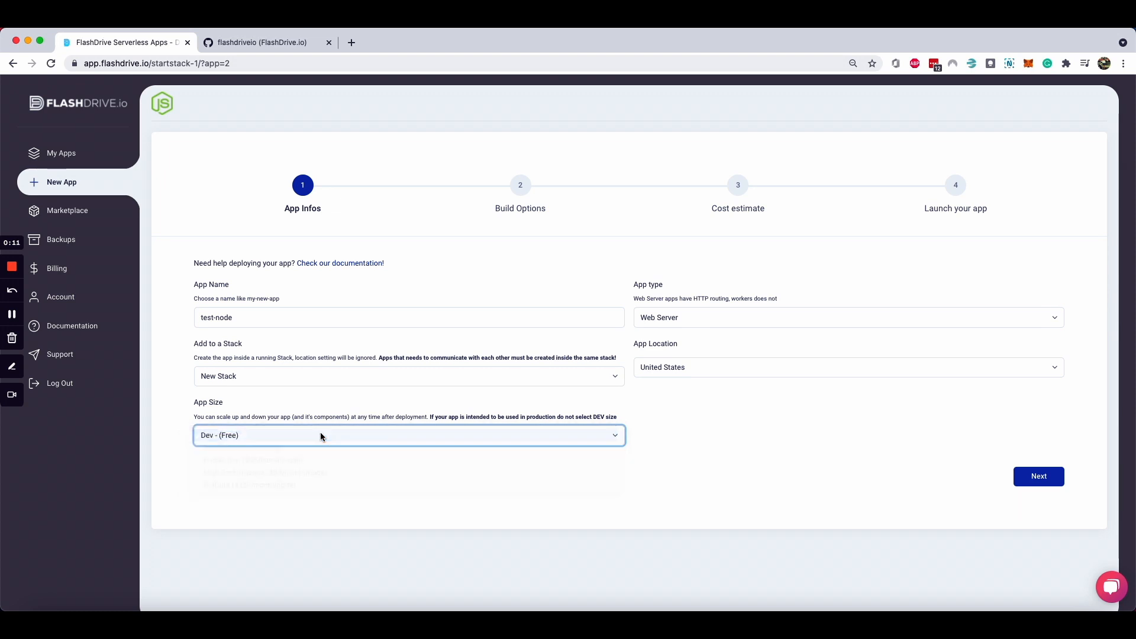
- Continue to the build options of the test-node app and set the repository type to Public
click(1030, 478)
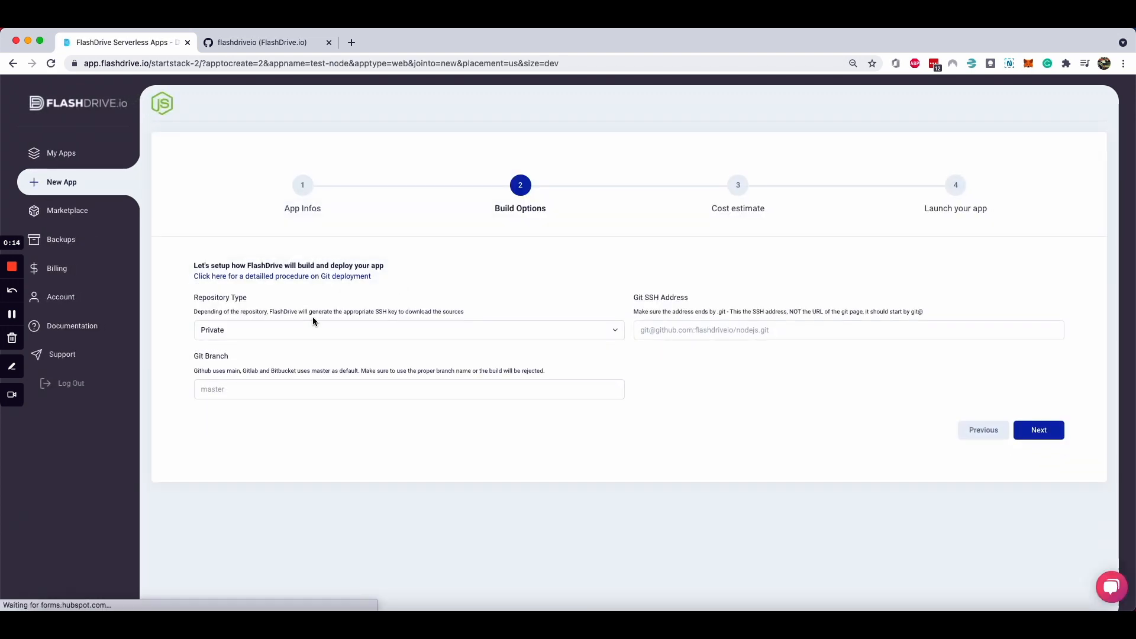
click(312, 323)
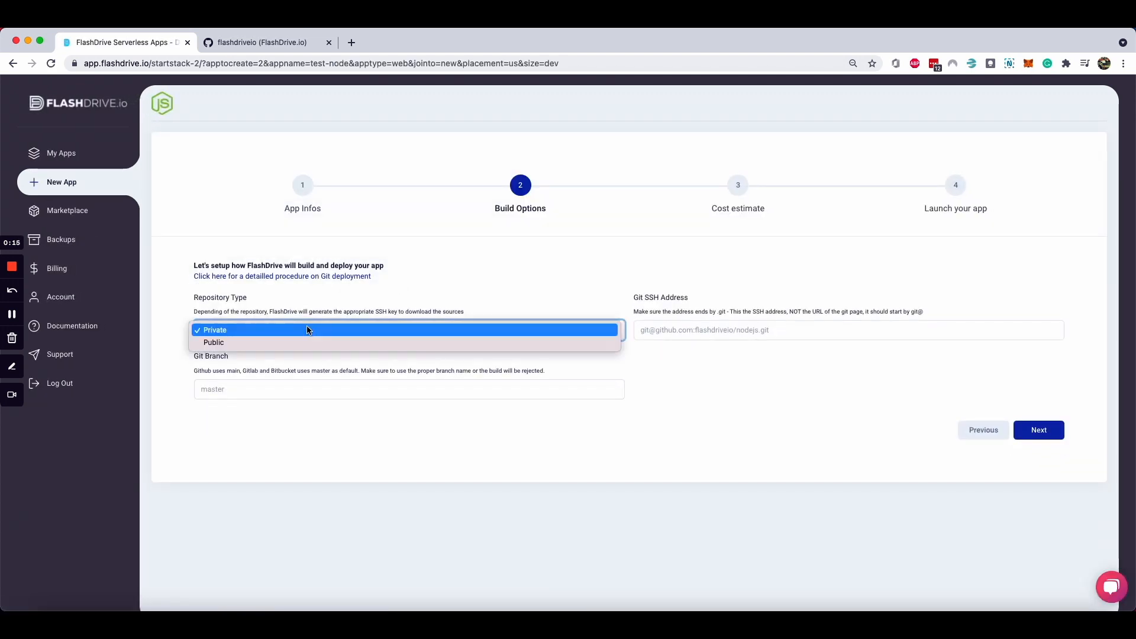
click(300, 340)
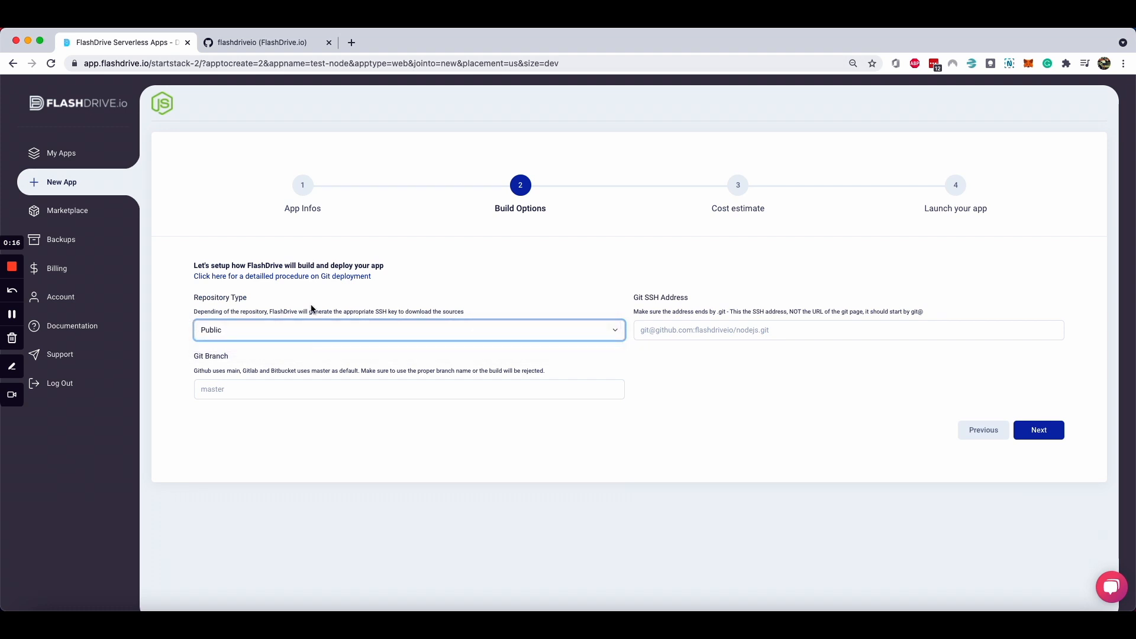
- Switch to GitHub and copy the SSH clone address of the getting-started-with-node repository
click(271, 43)
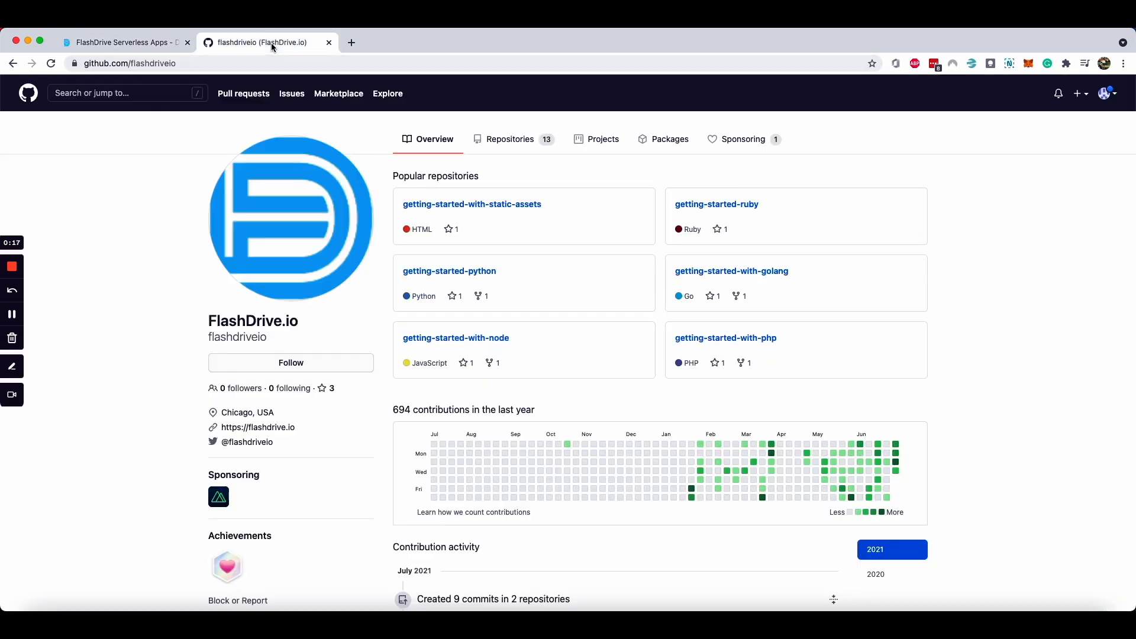
click(457, 339)
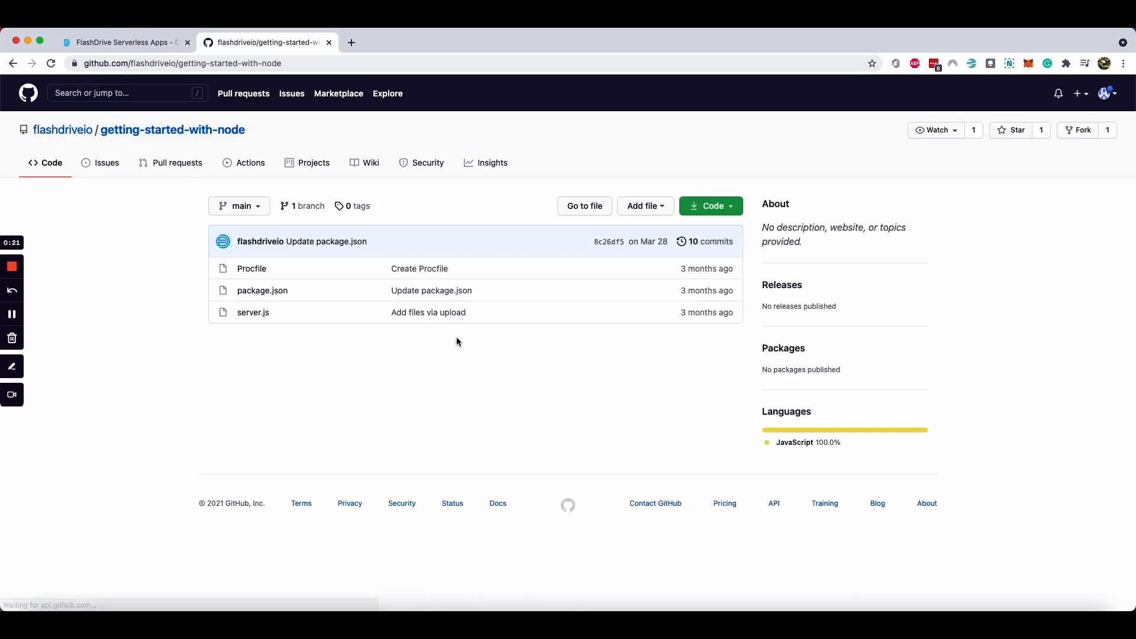
click(714, 207)
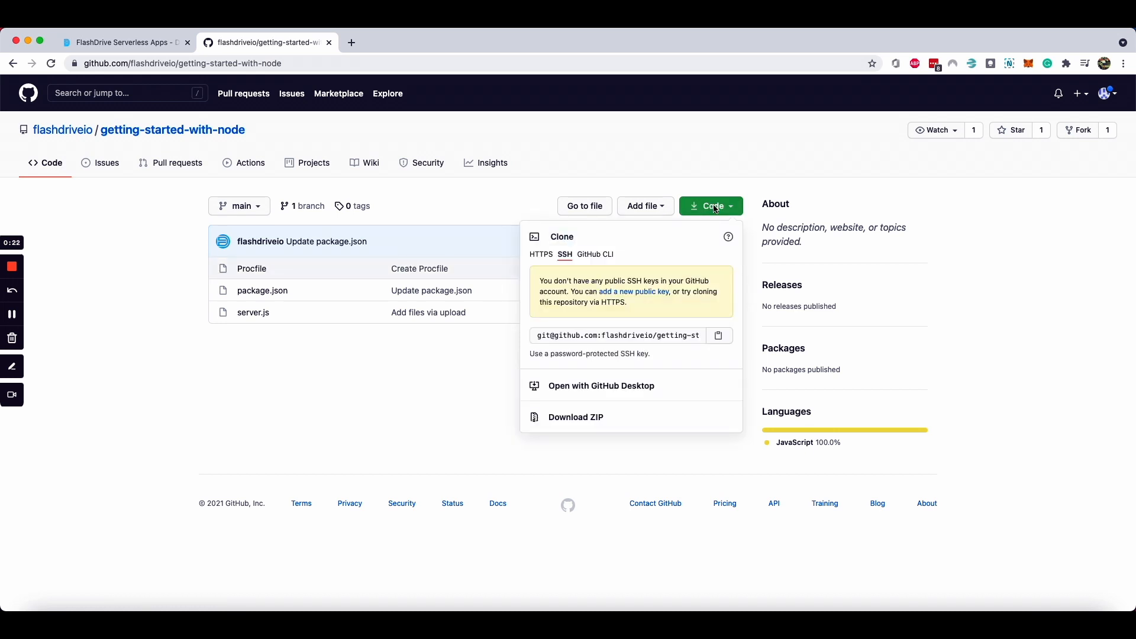
click(719, 338)
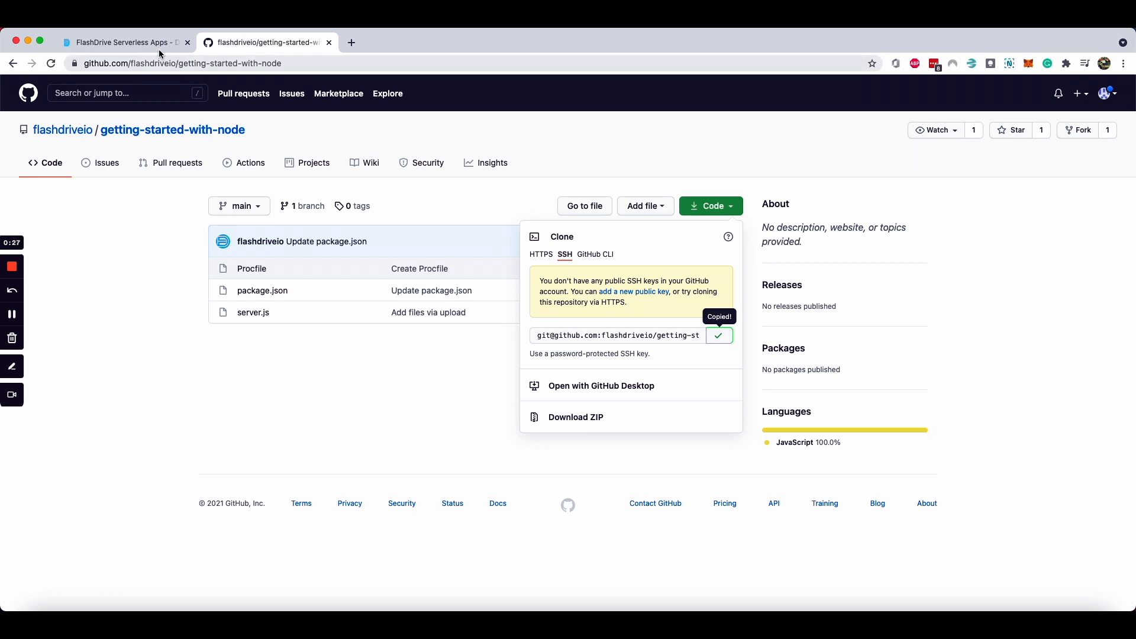
- Switch back to FlashDrive and paste the getting-started-with-node repository address as the Git SSH address
click(122, 42)
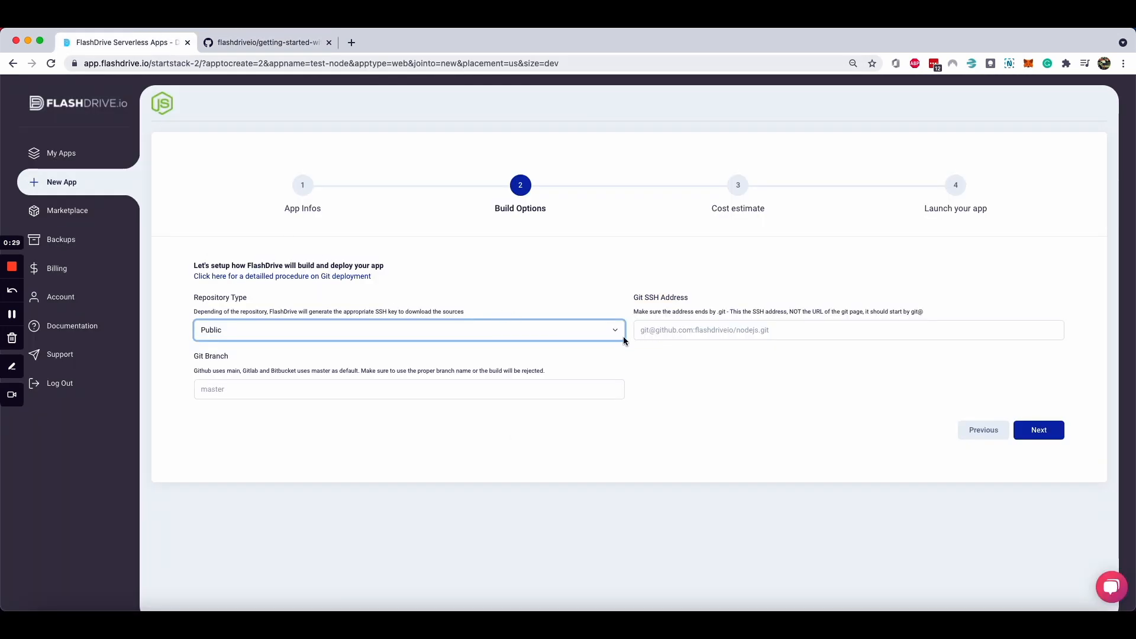
click(690, 335)
key(super+v)
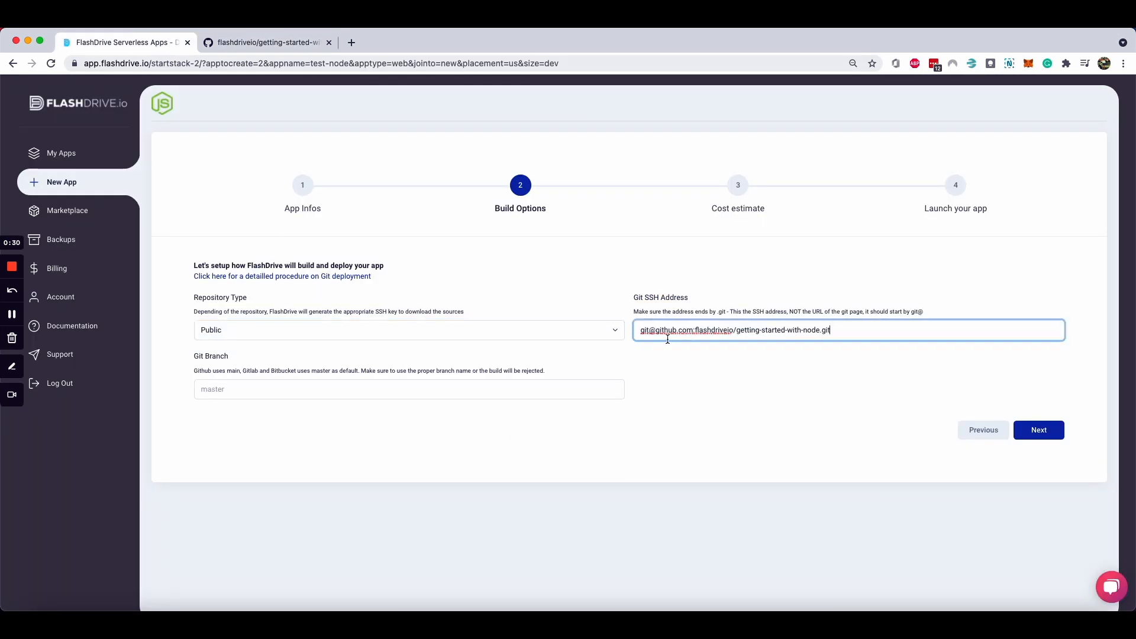
- Set the Git branch to main, verify it against the repository's branch on GitHub, and continue to the cost estimate
click(363, 391)
text(main)
click(653, 434)
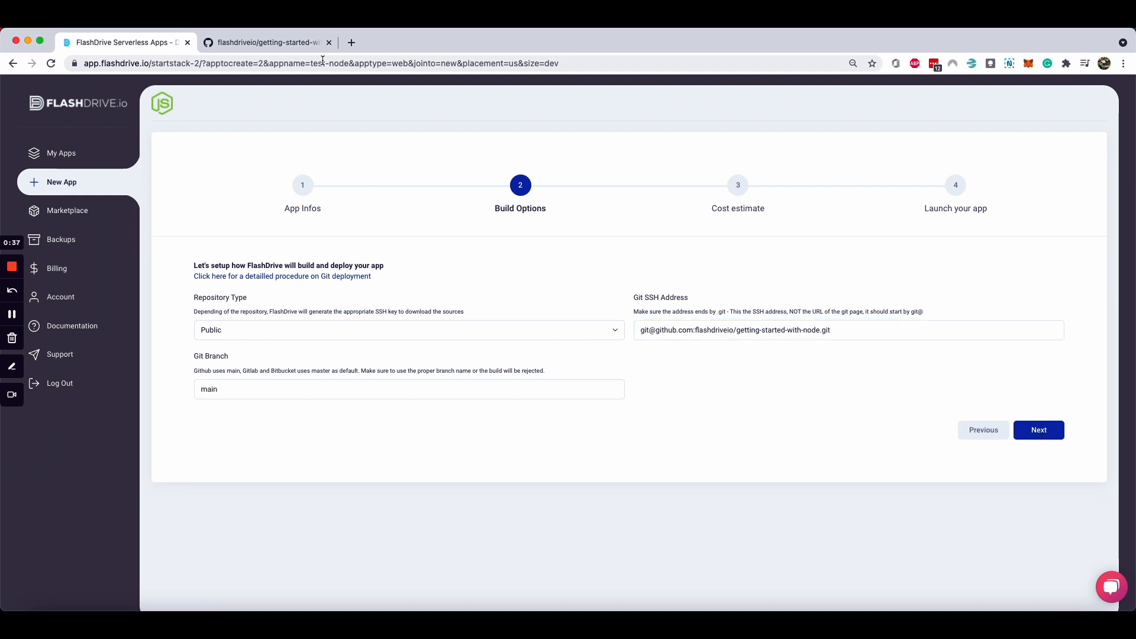
click(282, 47)
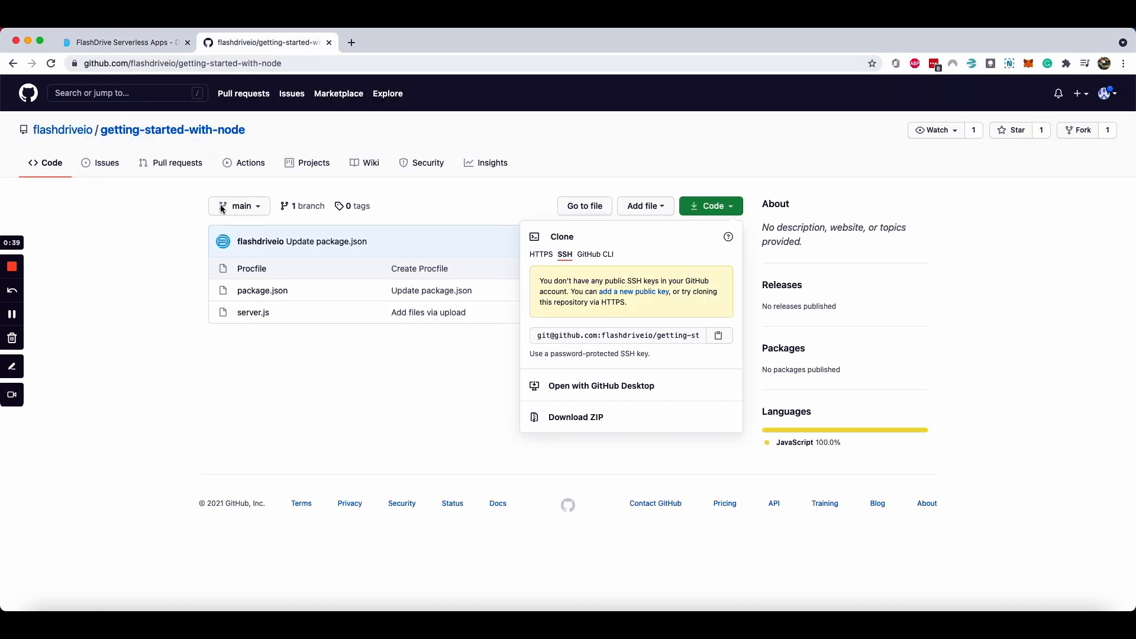
click(163, 34)
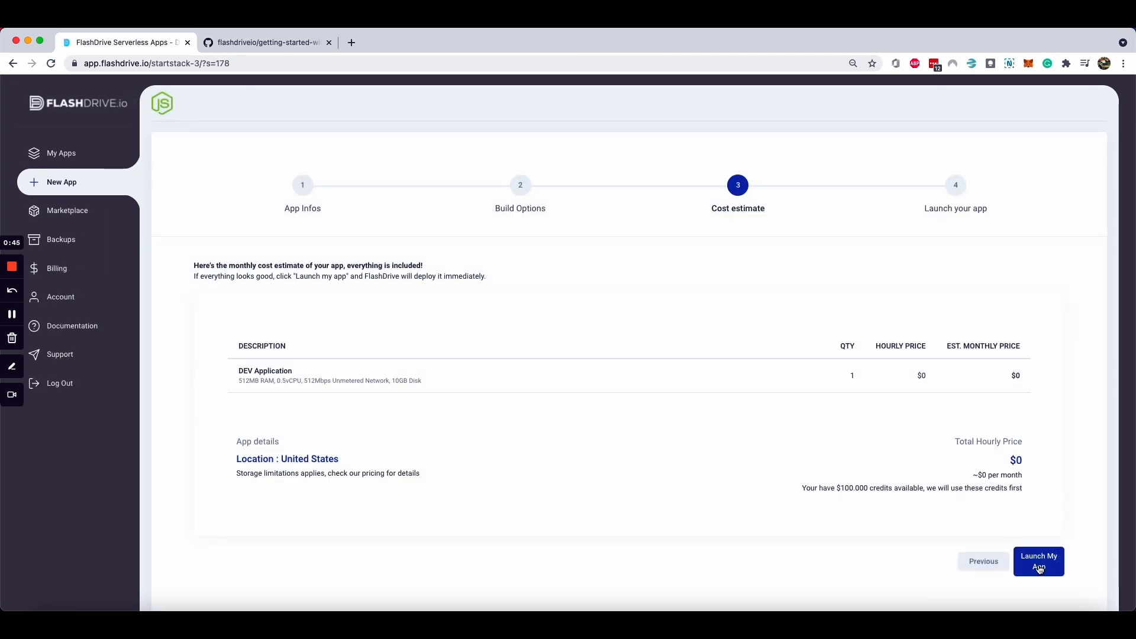
- Launch the app from the cost estimate and copy the whole generated public SSH key
click(1039, 568)
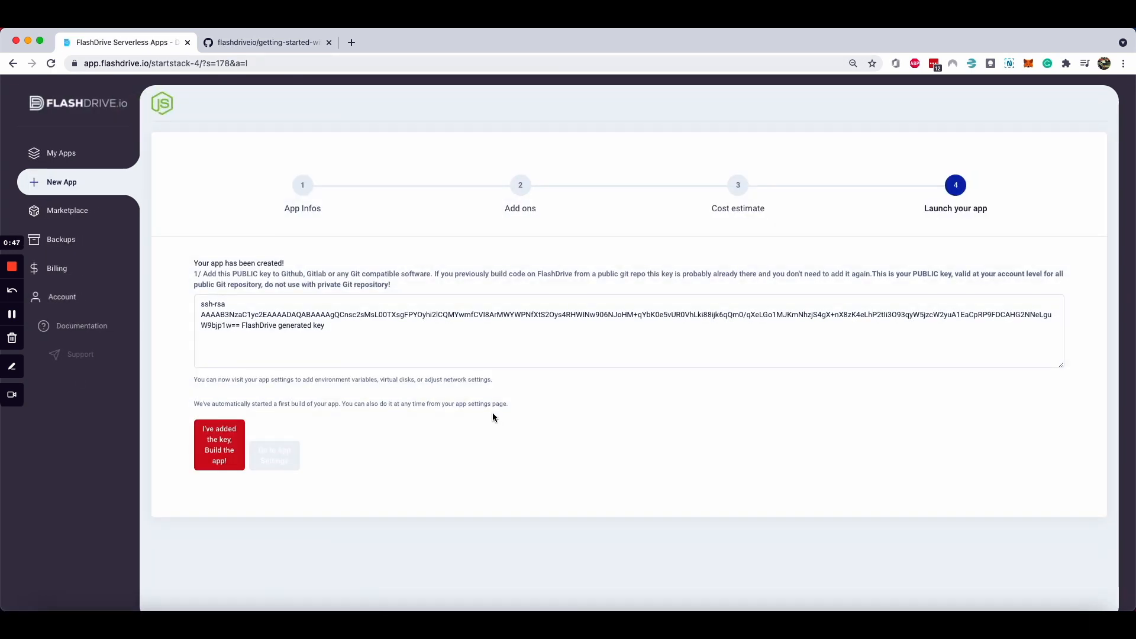
drag(328, 325, 181, 303)
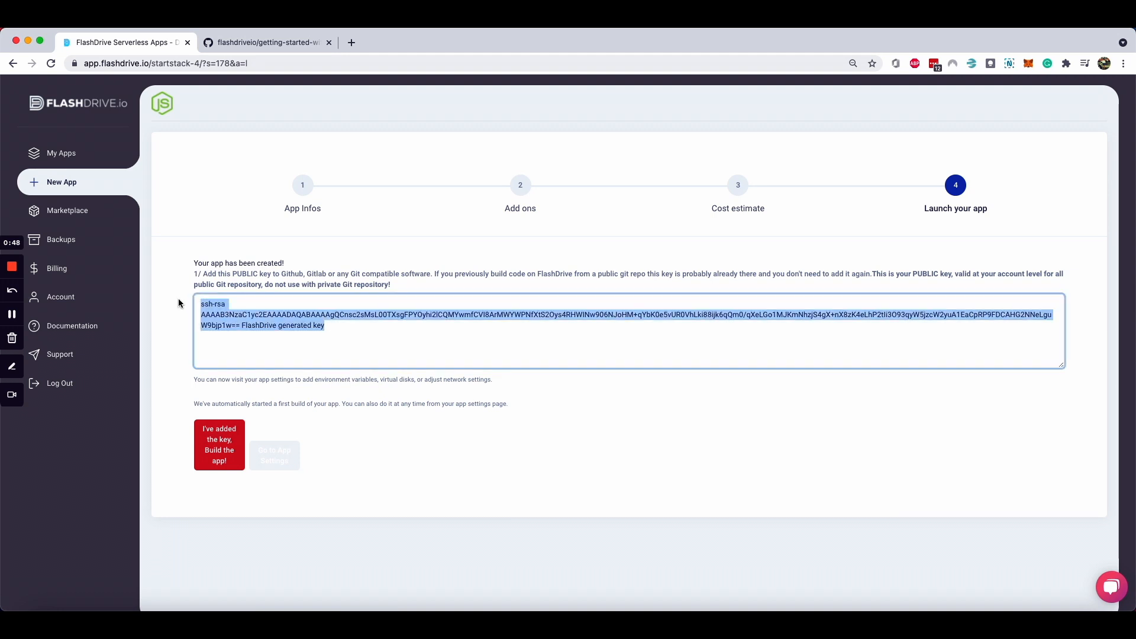
right_click(242, 316)
click(267, 399)
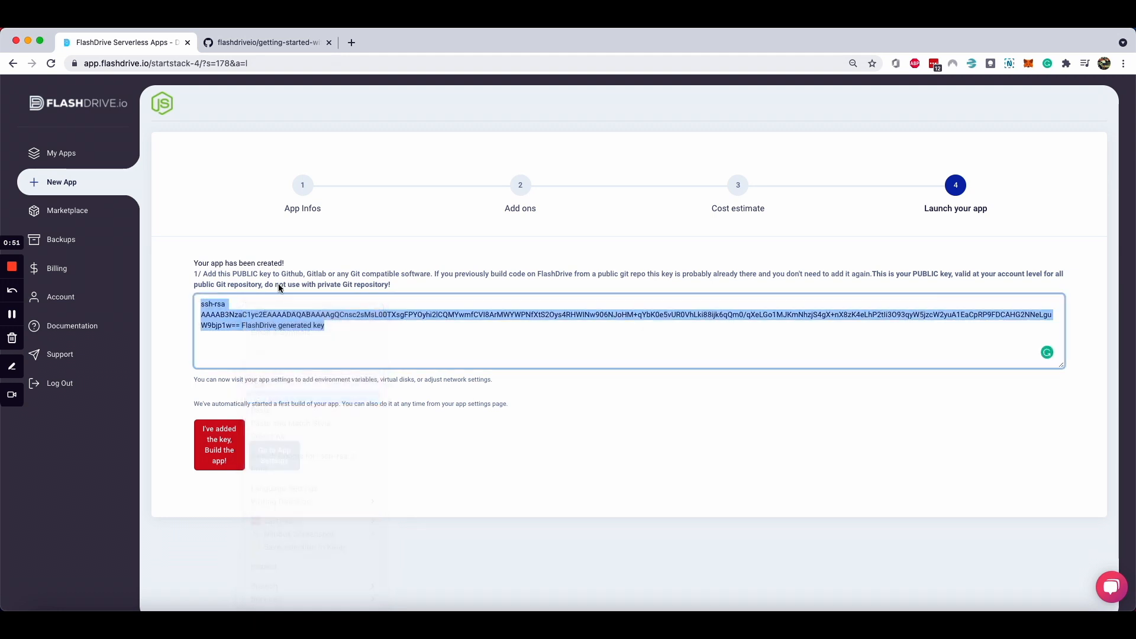
- Switch to GitHub and open the form for adding a new SSH key in the account settings
click(270, 48)
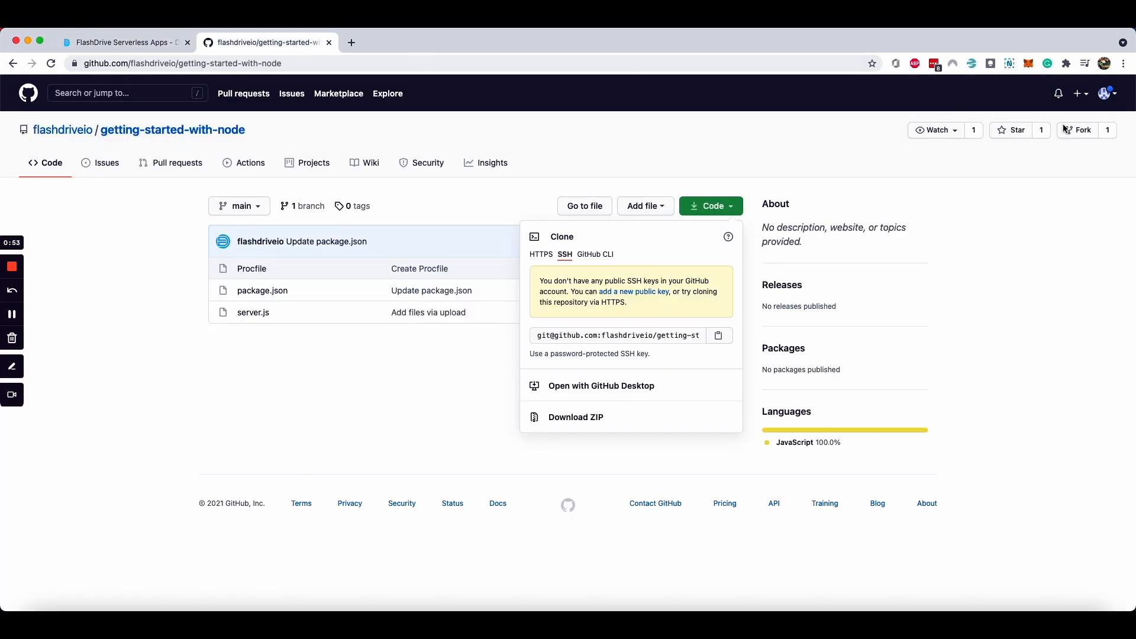
click(1102, 101)
click(1106, 97)
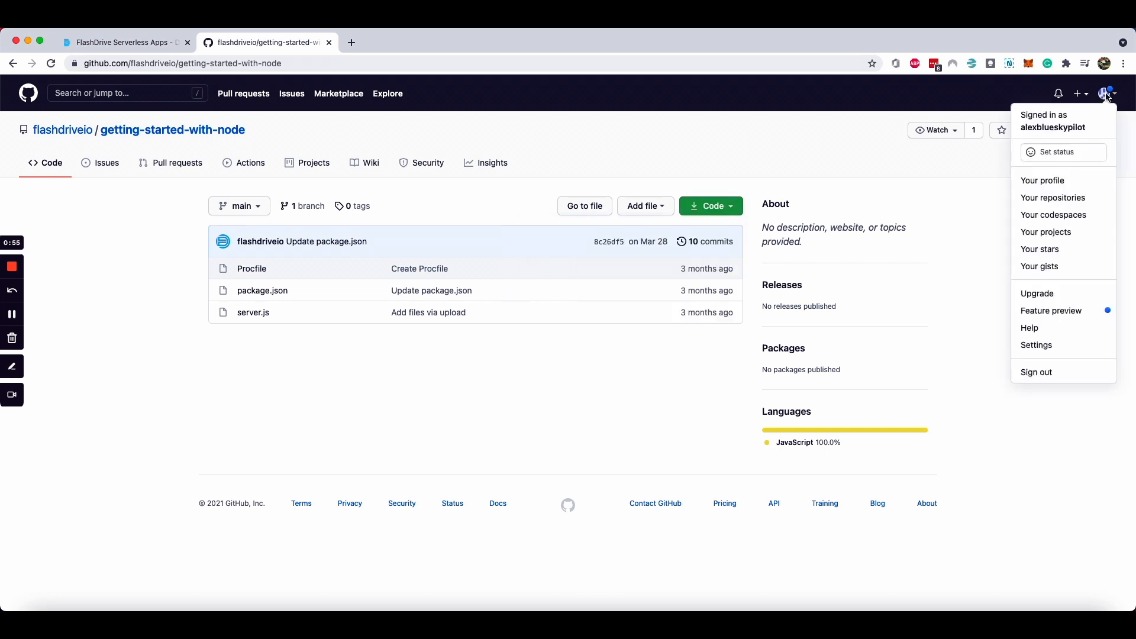
click(1058, 350)
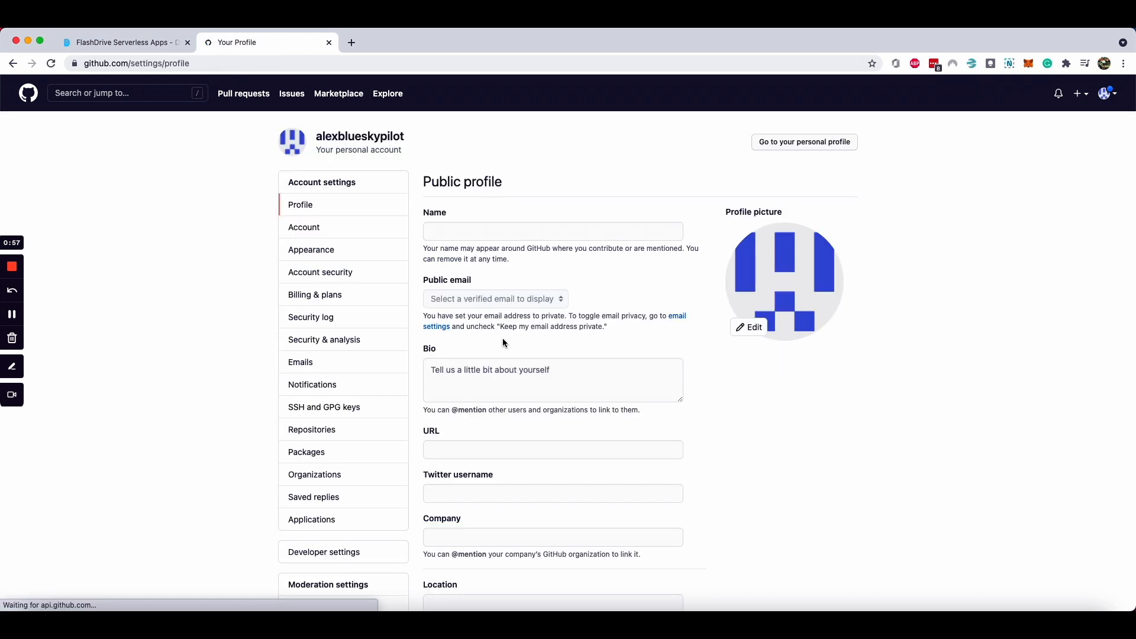
click(320, 416)
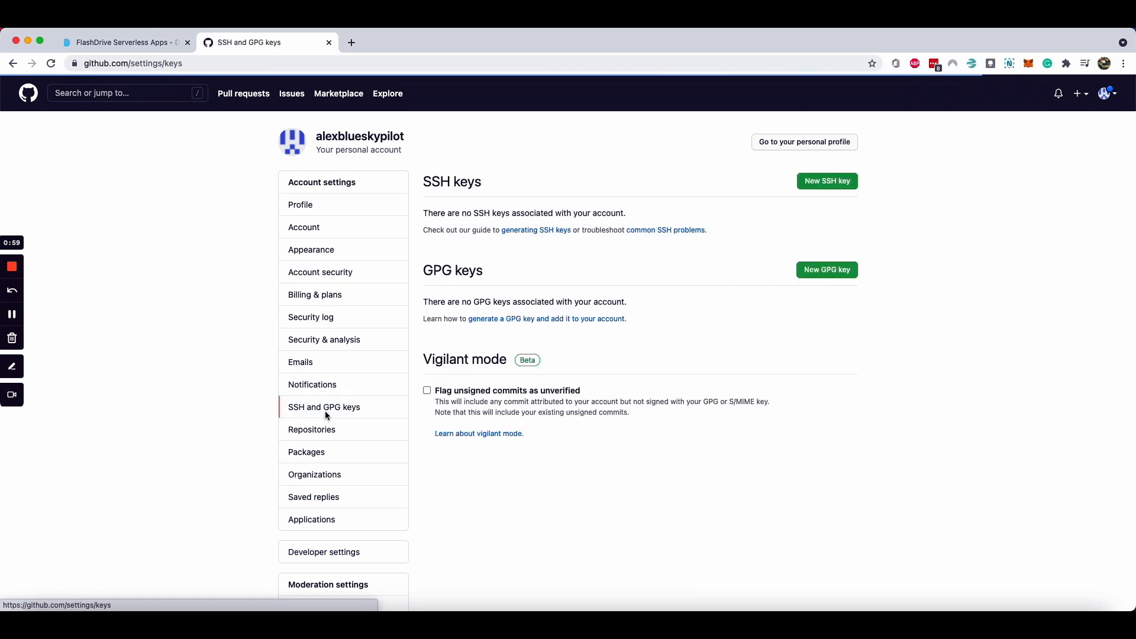
click(812, 185)
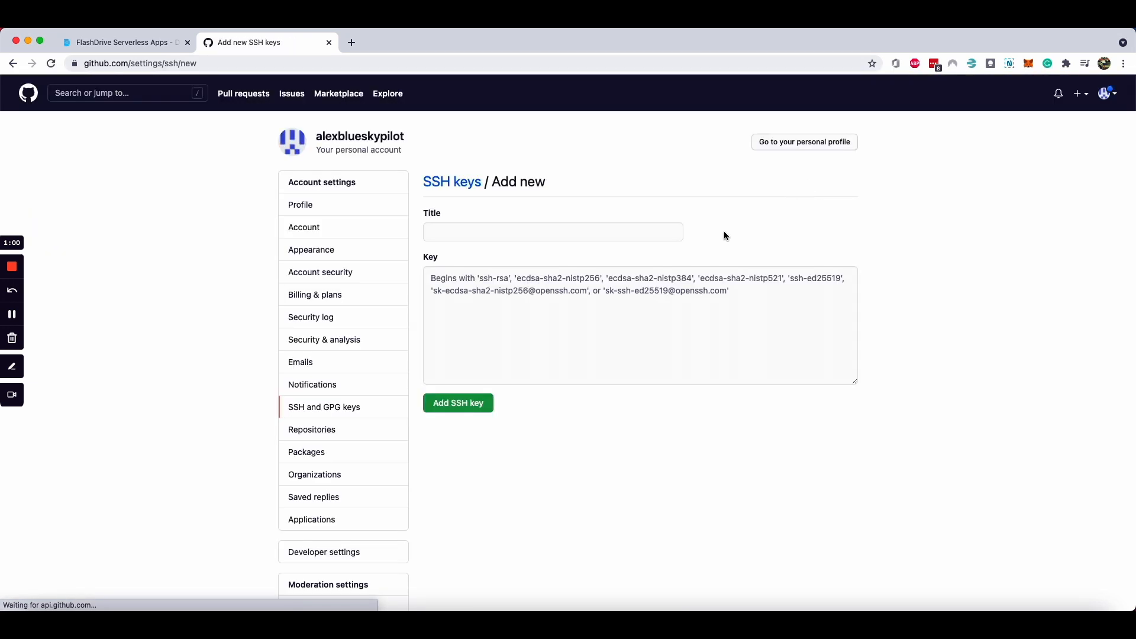
- Paste the copied public key into the key field and add it to the GitHub account without entering a title
click(505, 332)
key(super+v)
click(461, 405)
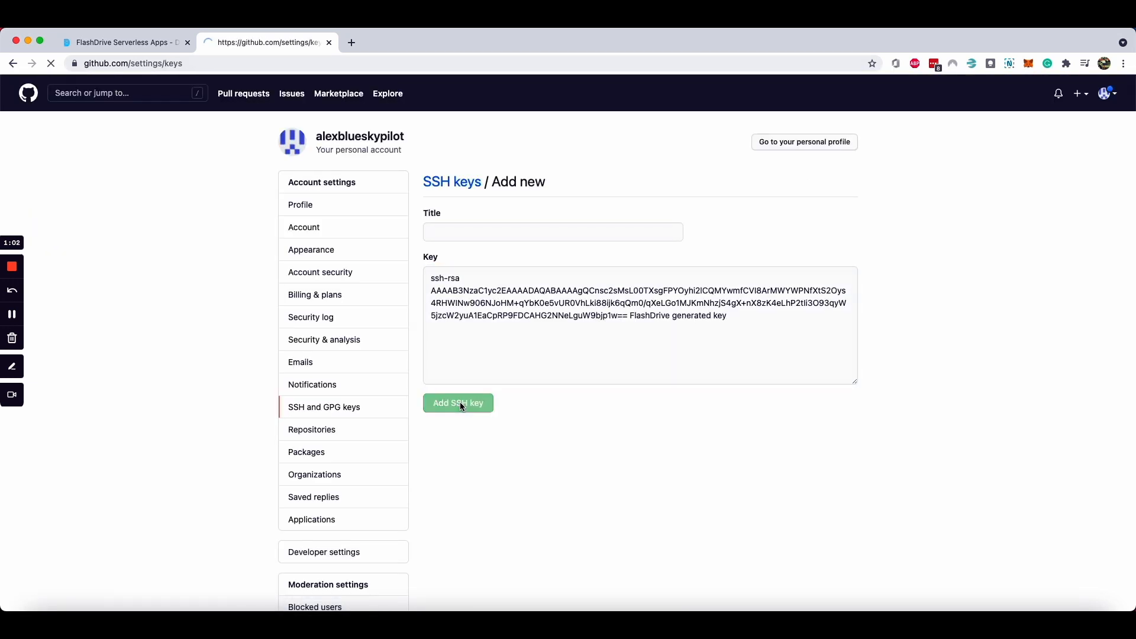
drag(522, 241, 470, 243)
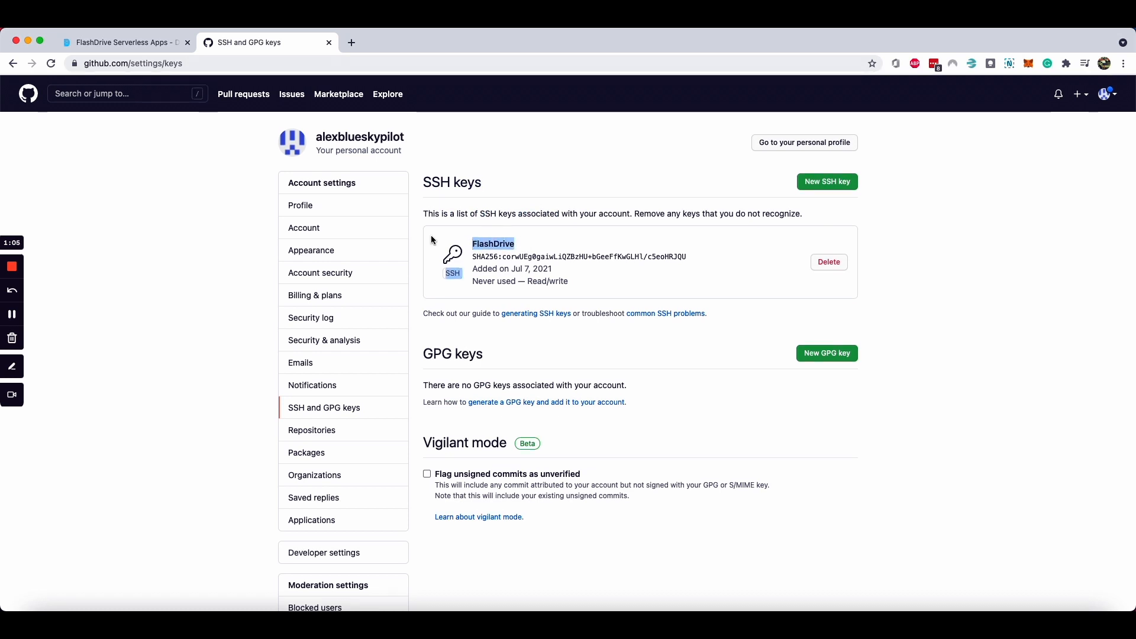
- Switch back to FlashDrive and start building the app with the newly added key
click(154, 44)
scroll(189, 178, down, 1)
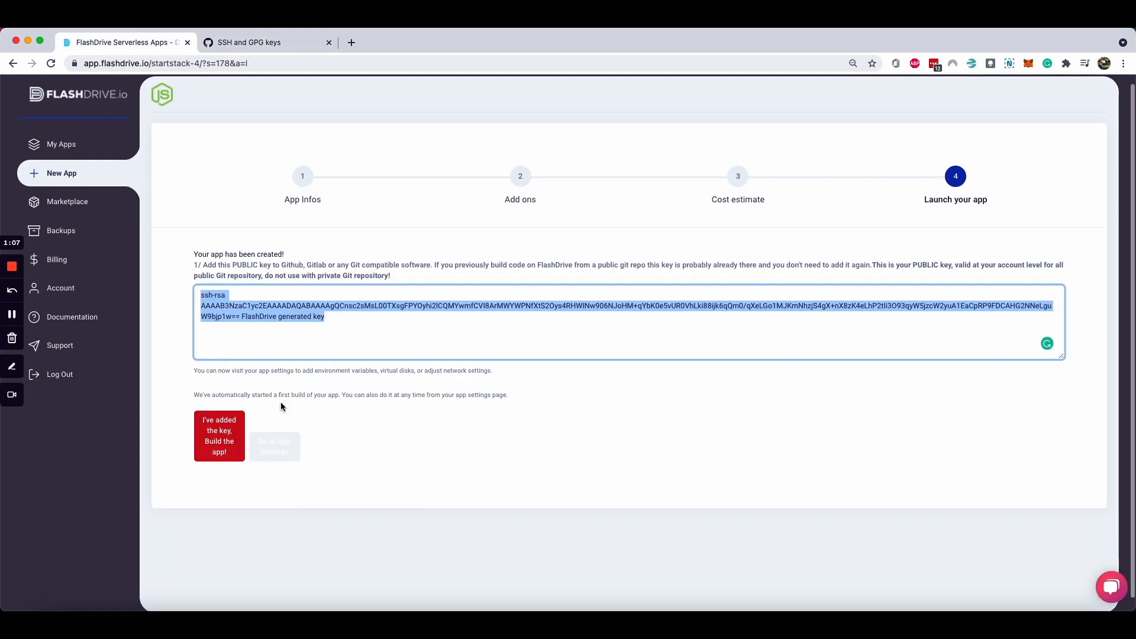
click(221, 438)
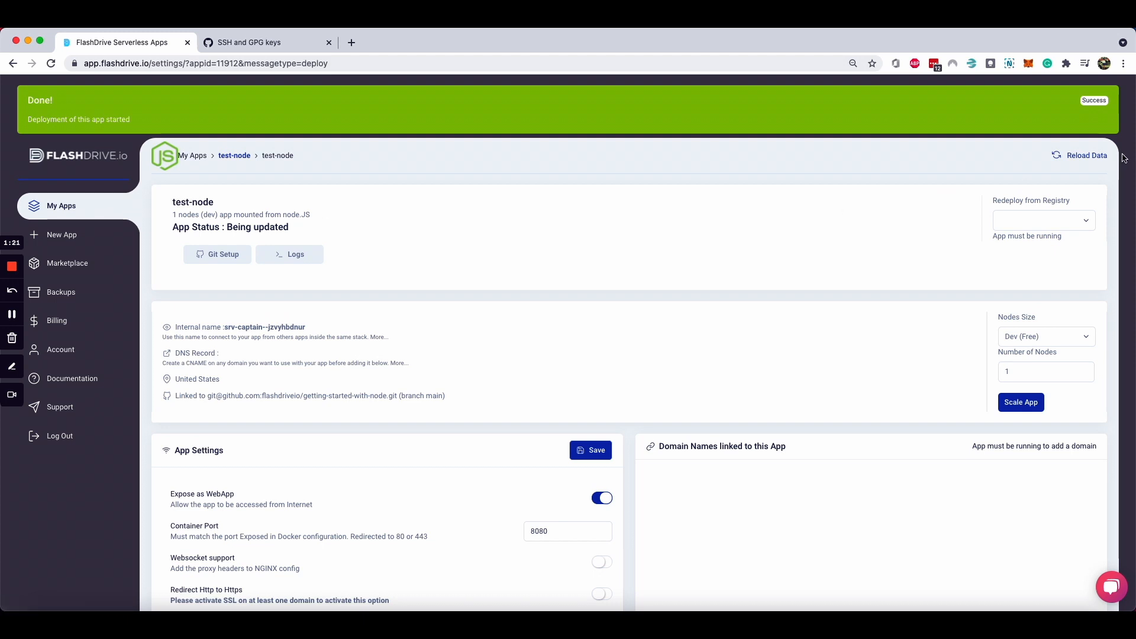
- Reload the app's data, open the test-node logs and check the build status in the builds history
click(1083, 157)
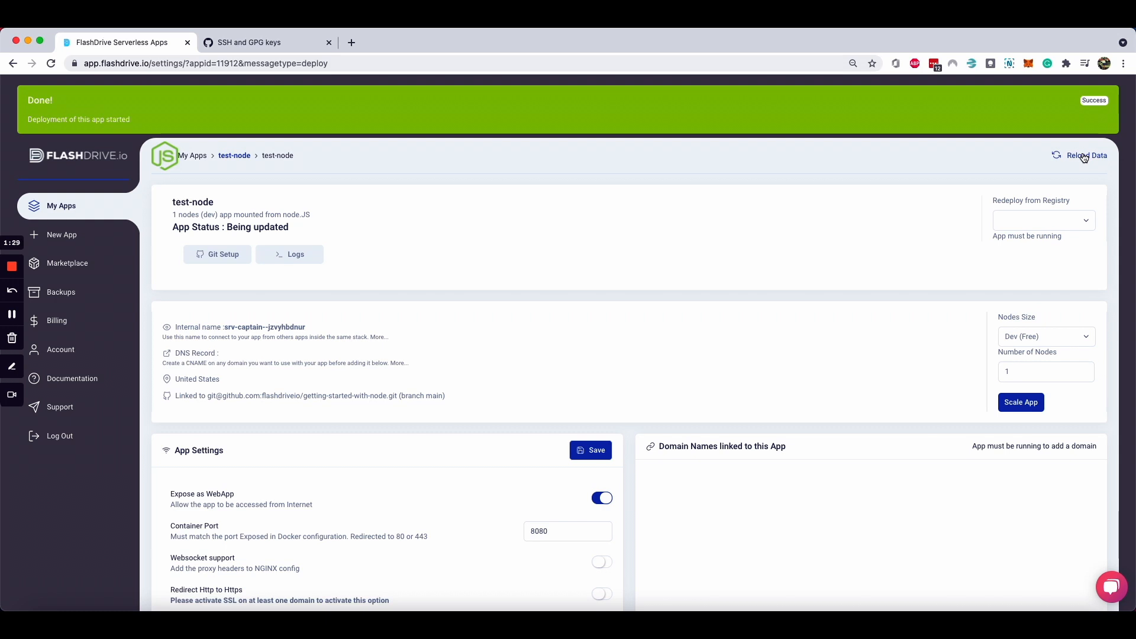
click(302, 256)
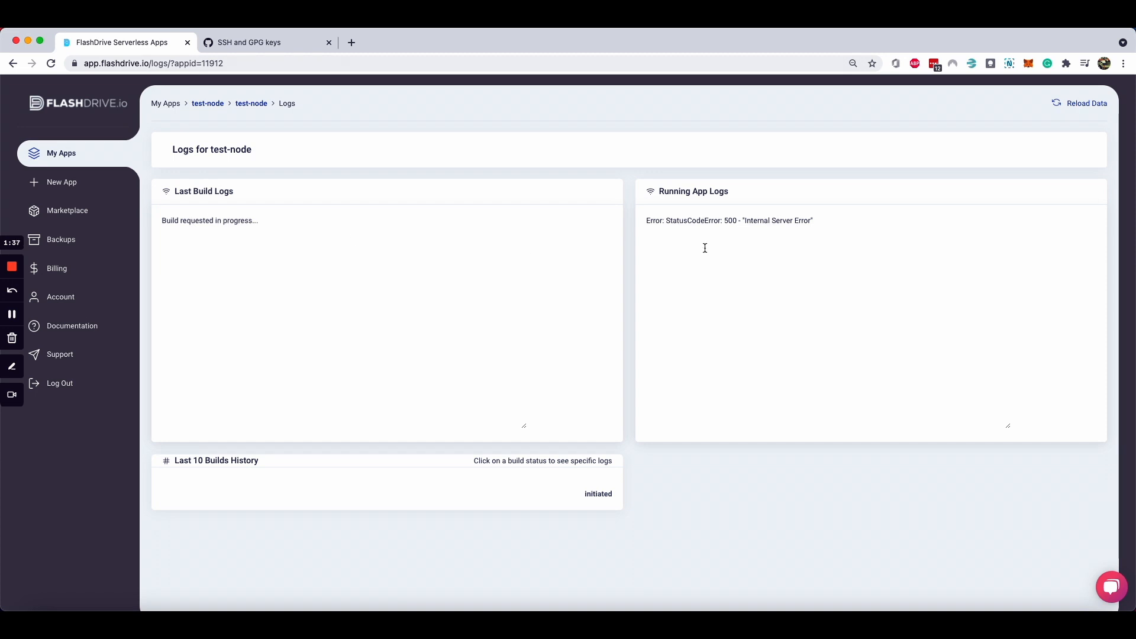
click(1076, 107)
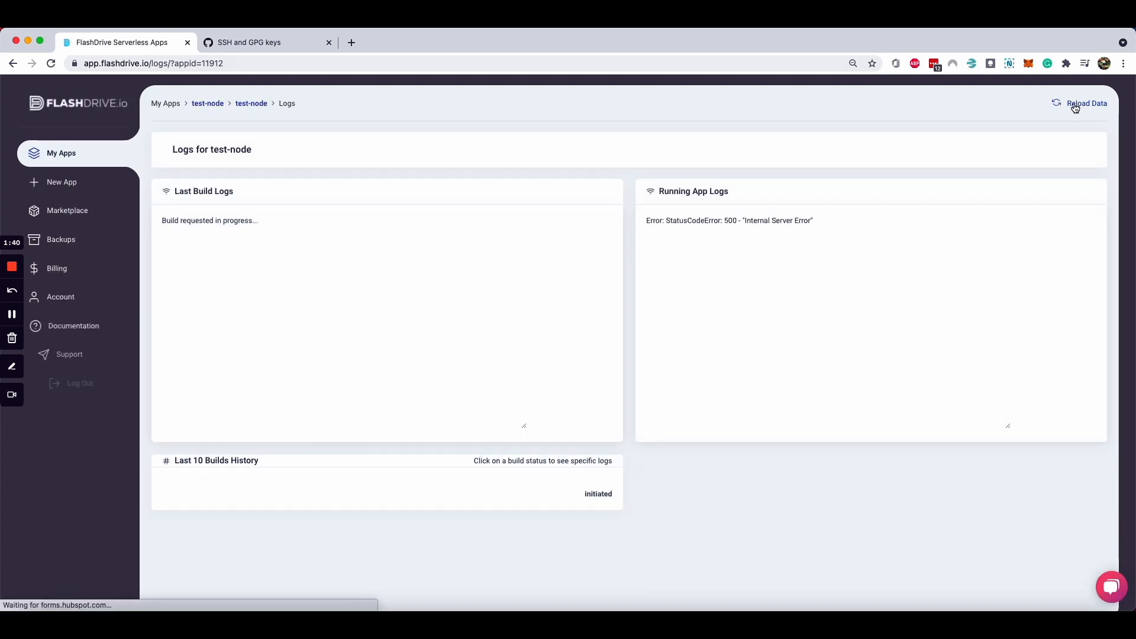
click(1075, 107)
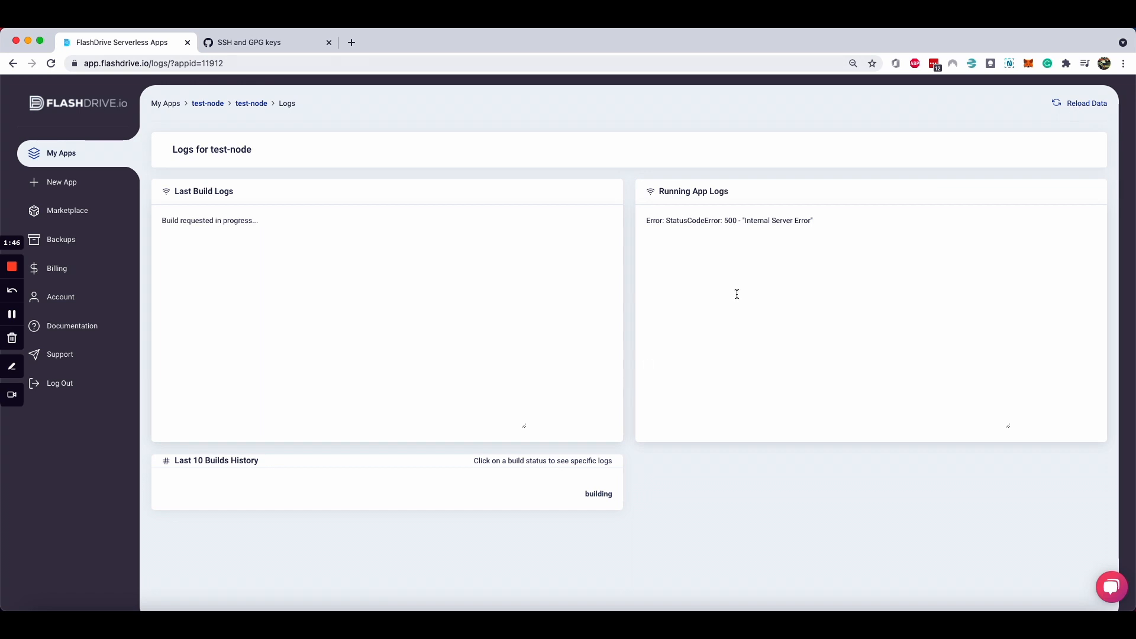
drag(572, 493, 623, 498)
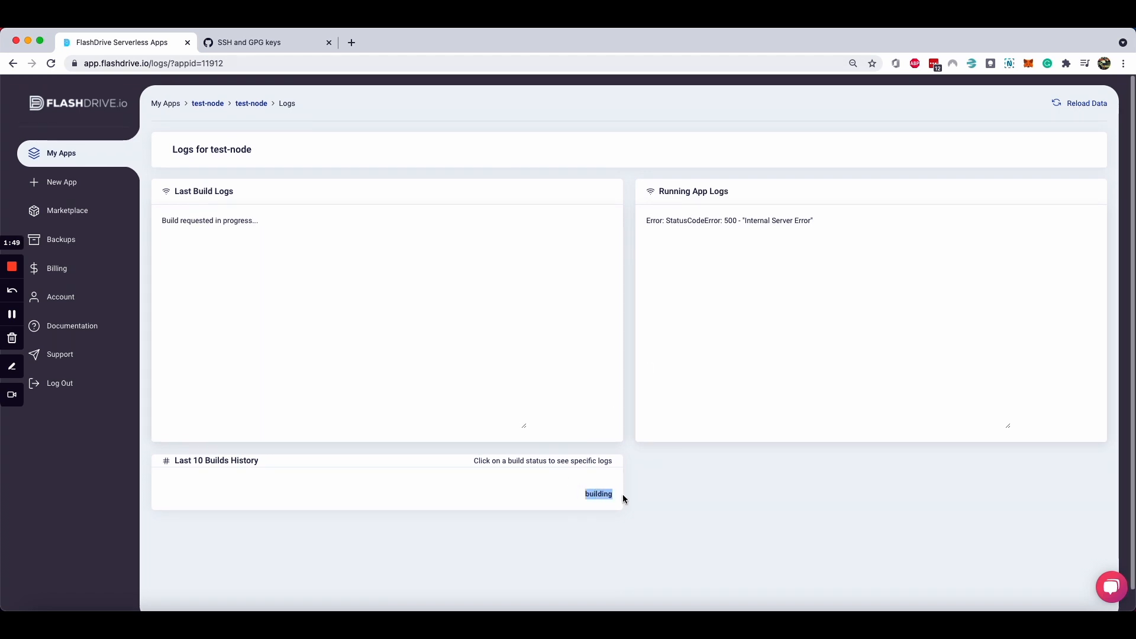
scroll(778, 362, up, 1)
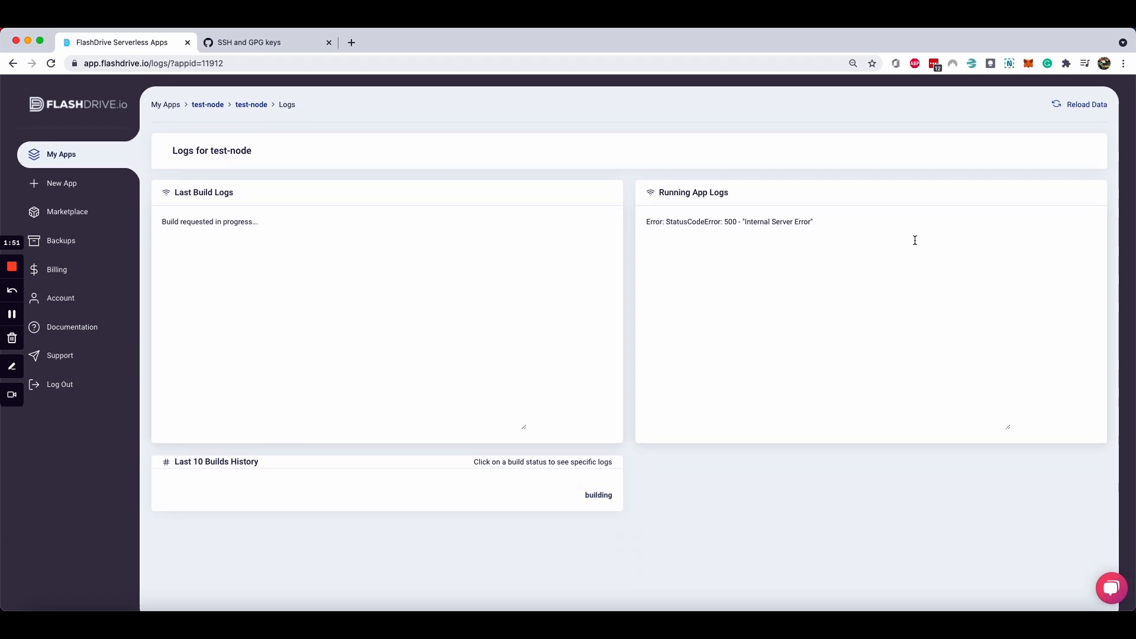
- Refresh the test-node logs until the build log loads and read through the last build logs
click(1072, 108)
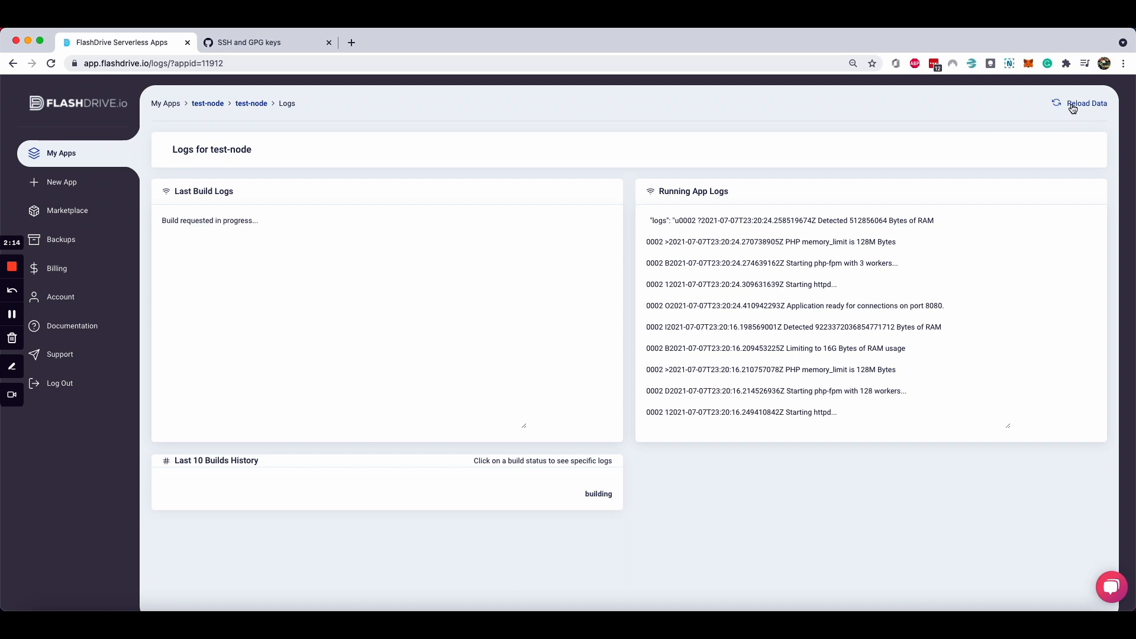
click(1072, 107)
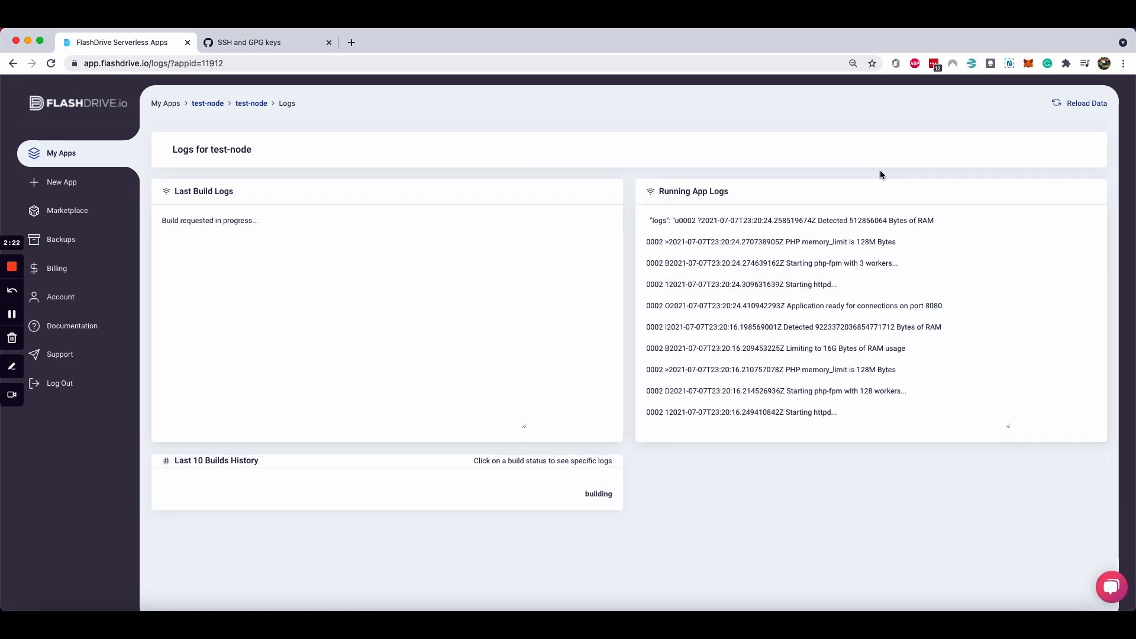
click(1076, 104)
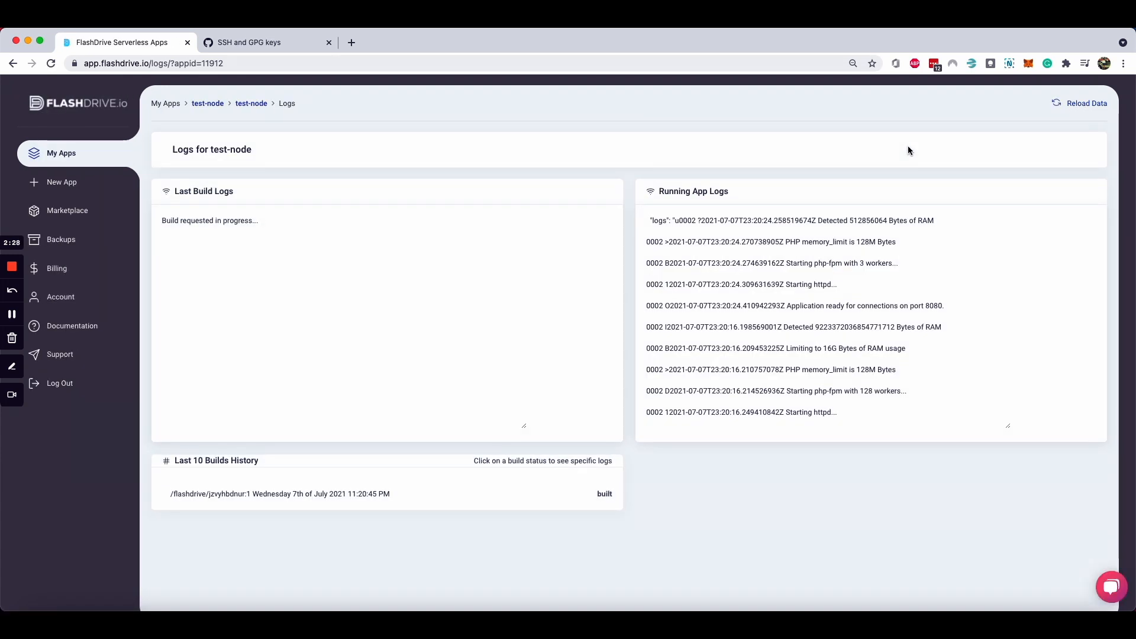
click(1085, 104)
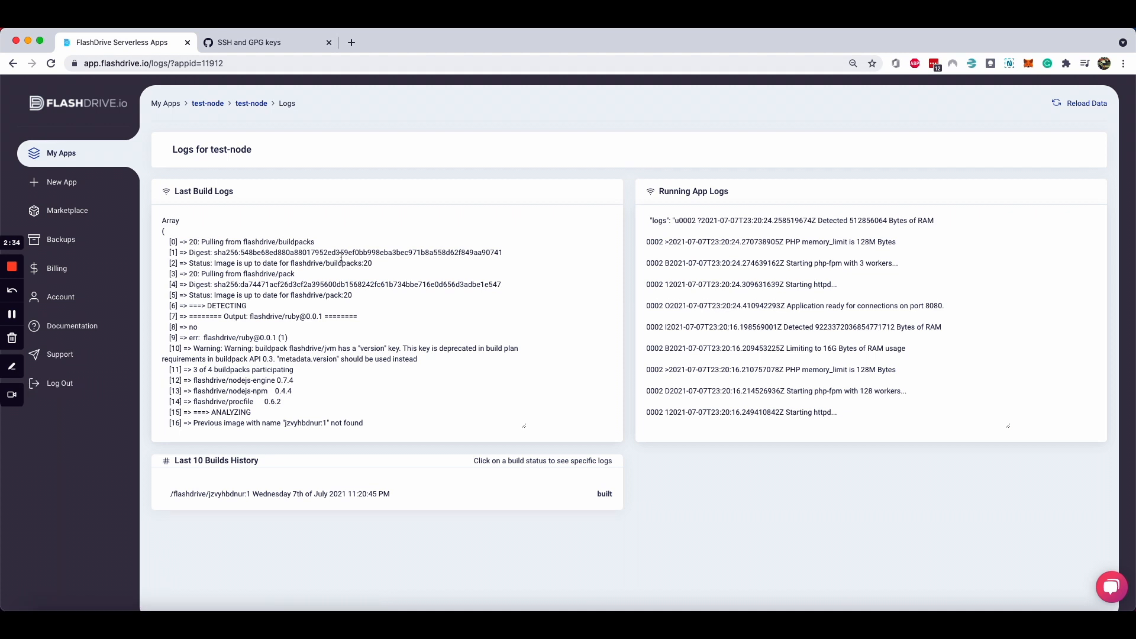
scroll(341, 257, down, 6)
scroll(341, 257, down, 10)
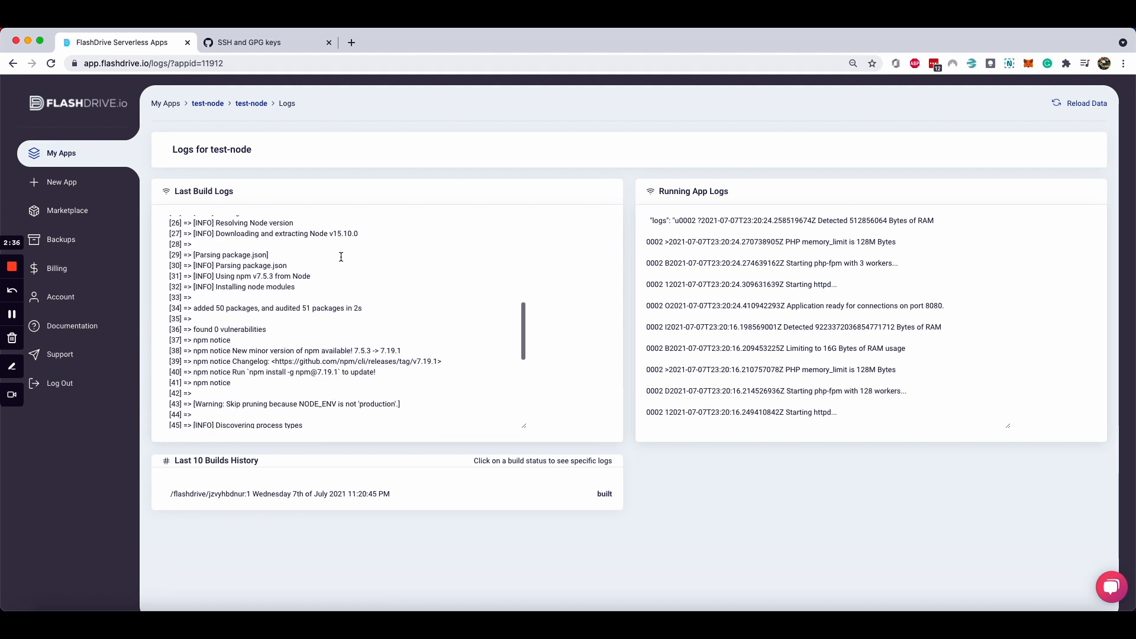
- Read the end of the last build logs and check the latest entry's status in the builds history
scroll(340, 256, down, 5)
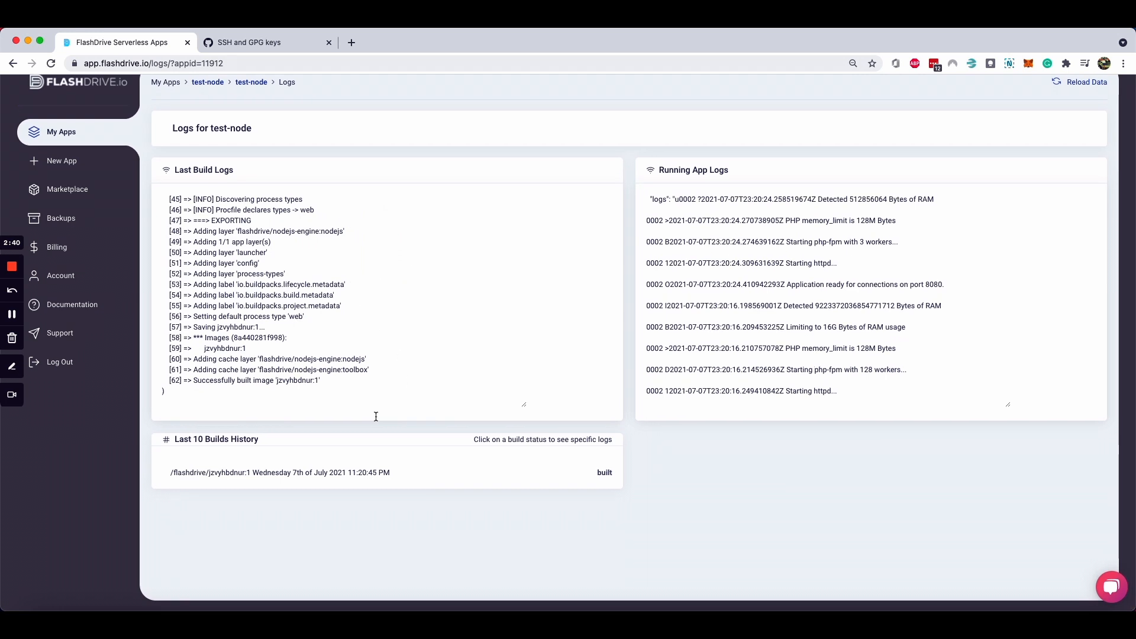
drag(170, 473, 491, 484)
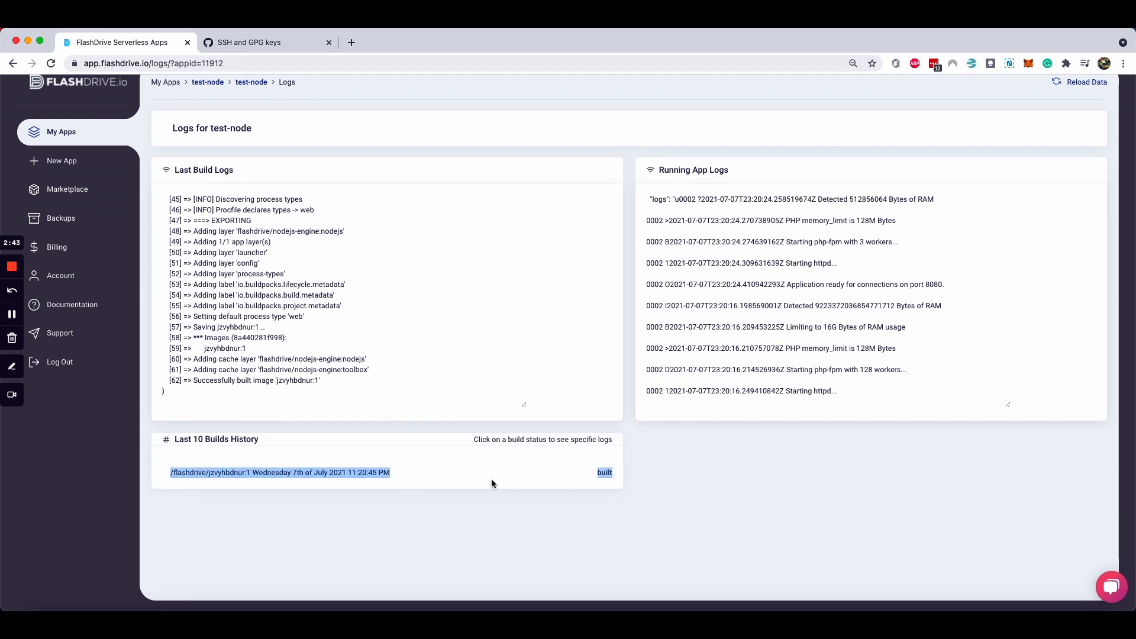
click(491, 478)
scroll(331, 284, up, 3)
scroll(296, 180, up, 1)
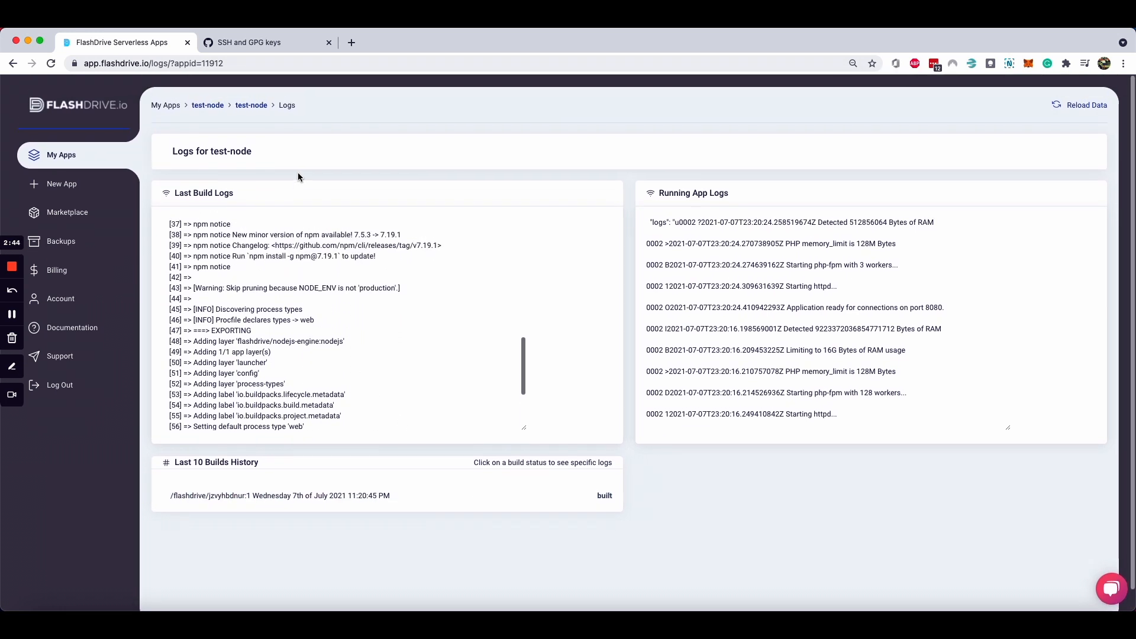
- Return to the test-node settings, look at the versions available for redeploying from the registry, and reload the app's data
click(250, 105)
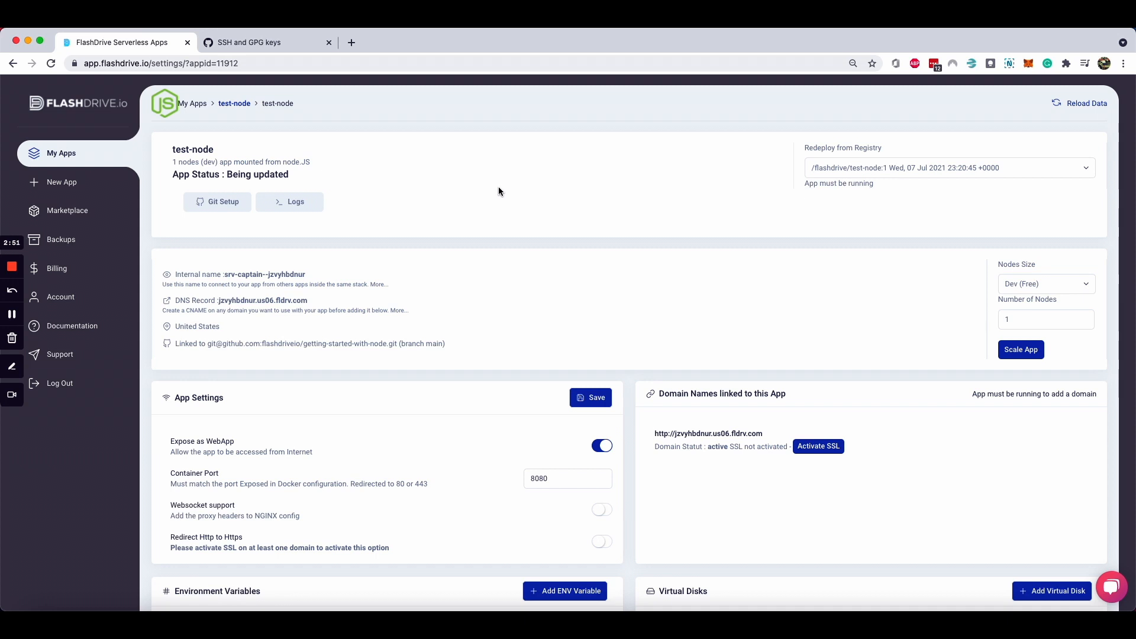
click(987, 171)
click(989, 168)
click(1082, 103)
click(1076, 110)
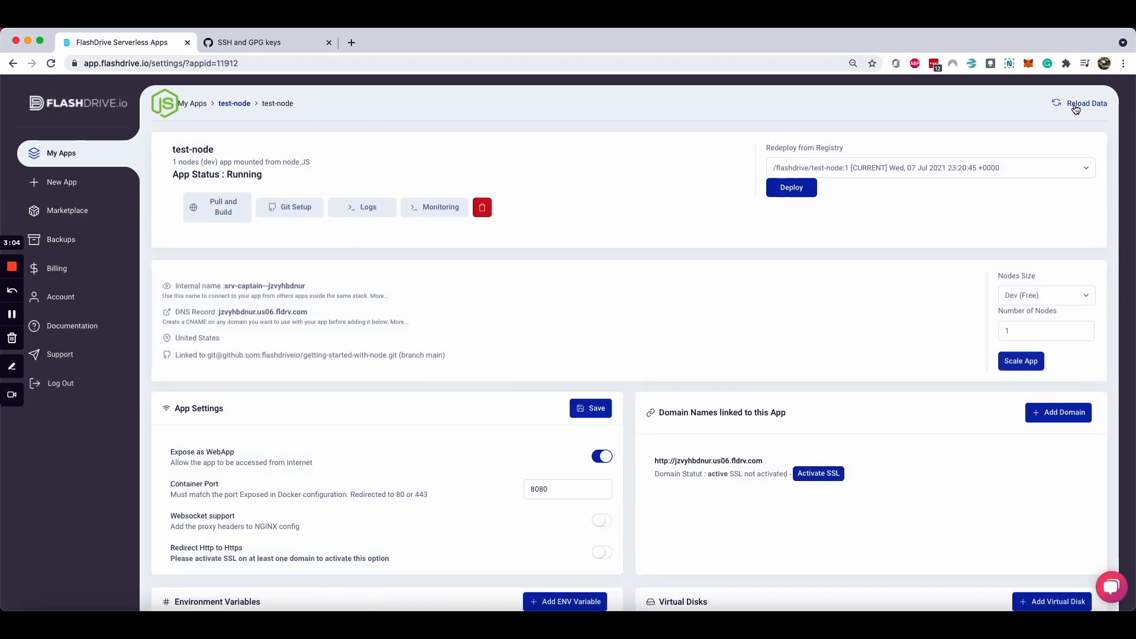
- Check test-node's app status and open its linked domain jzvyhbdnur.us06.fldrv.com to test the deployed app
drag(290, 181, 181, 149)
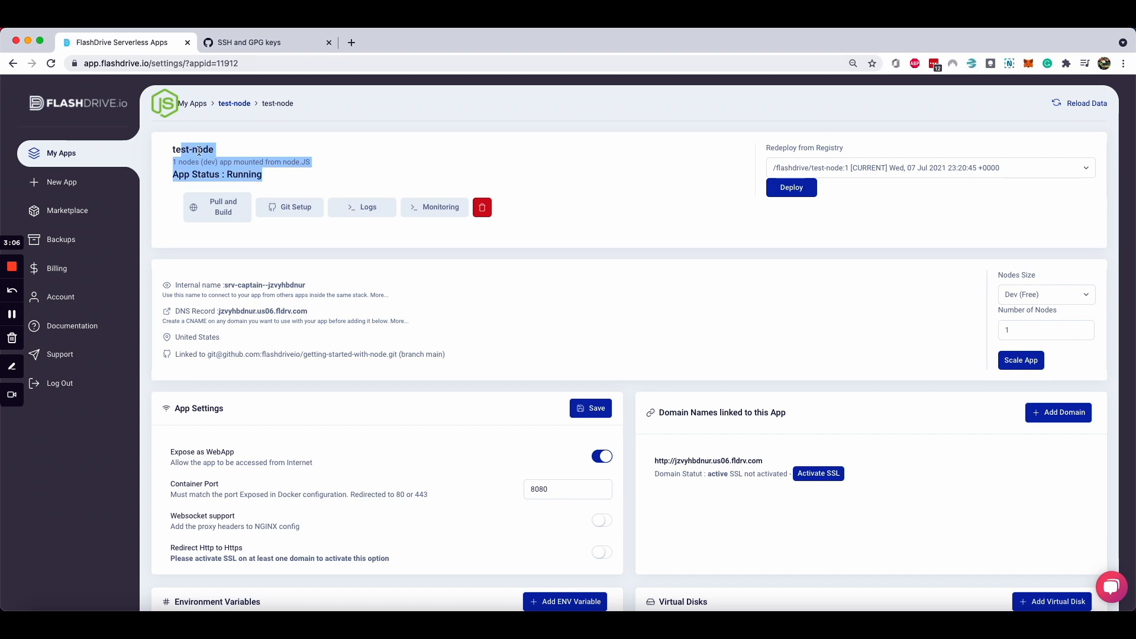
click(286, 163)
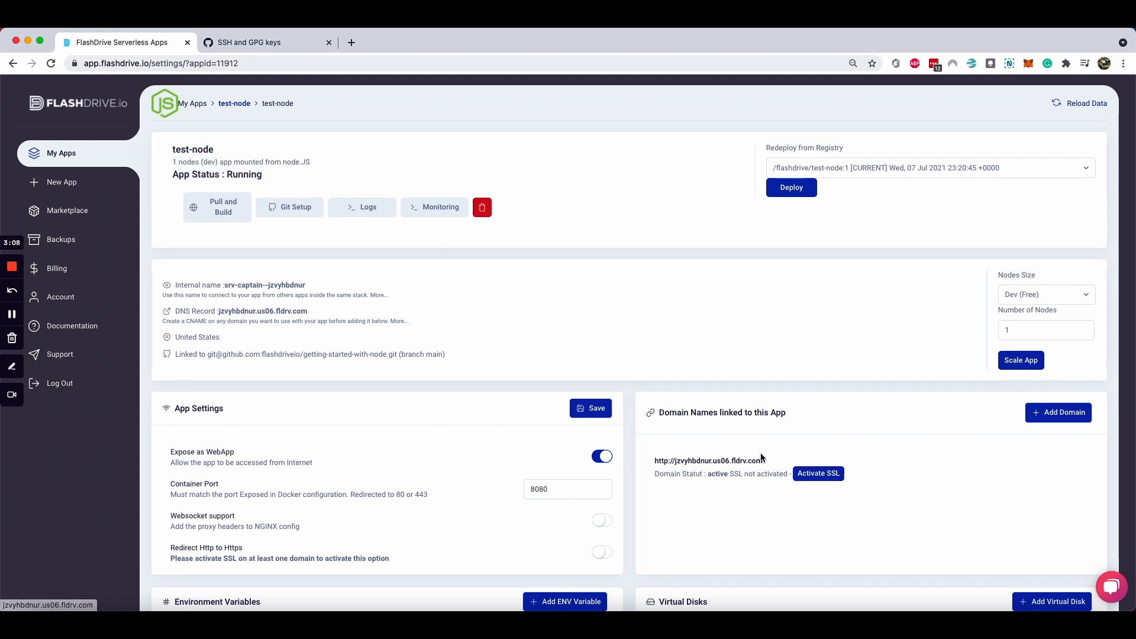
click(739, 465)
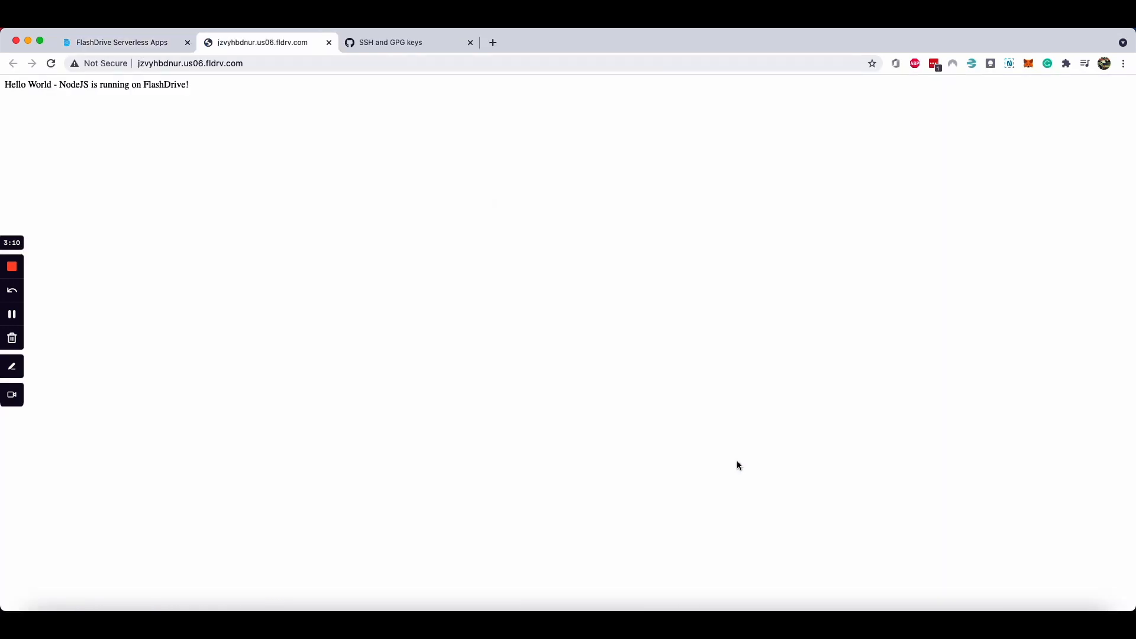